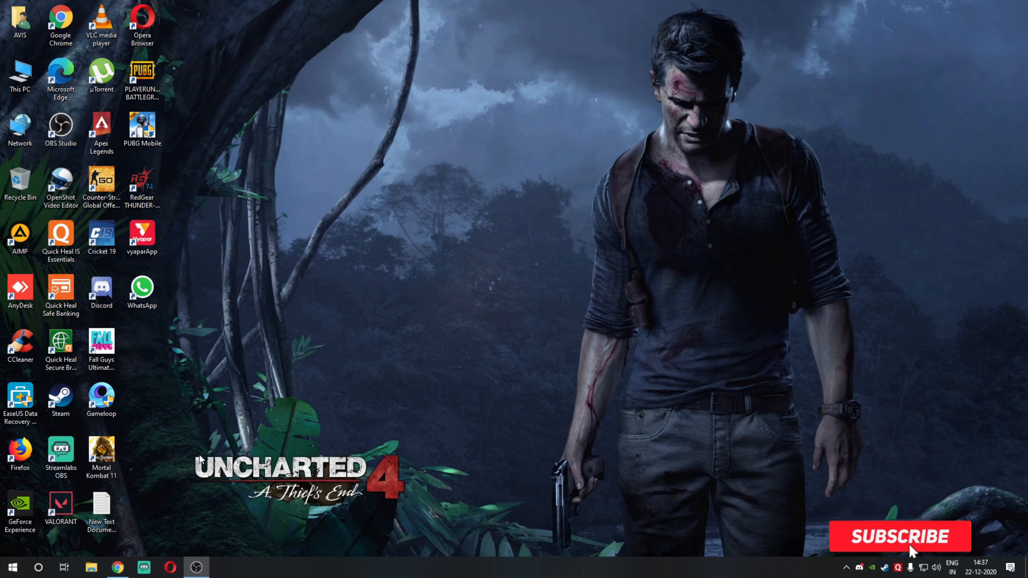
# Step: Open Chrome and search Google for "windows 10 download"
pyautogui.click(118, 569)
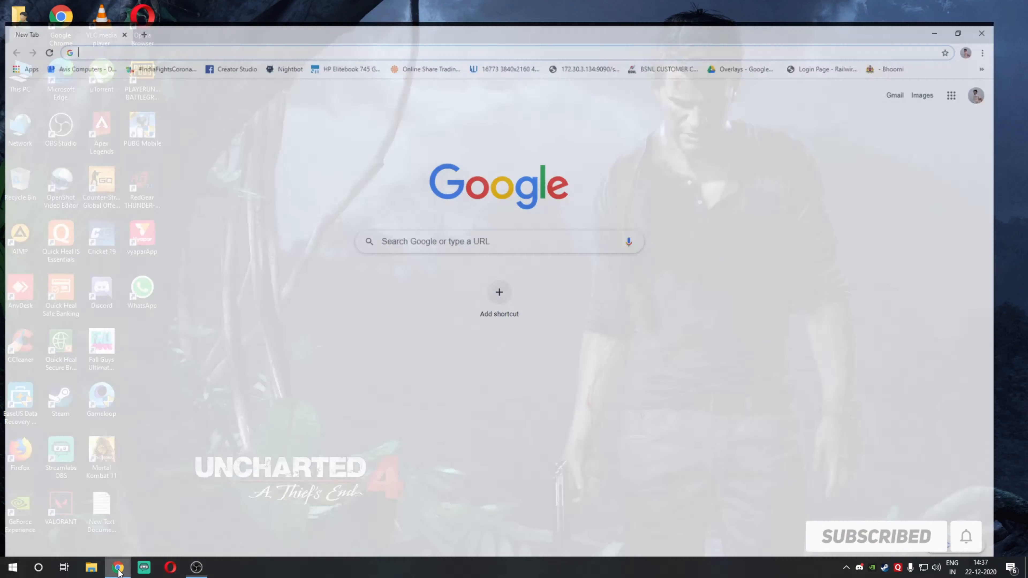
pyautogui.click(104, 29)
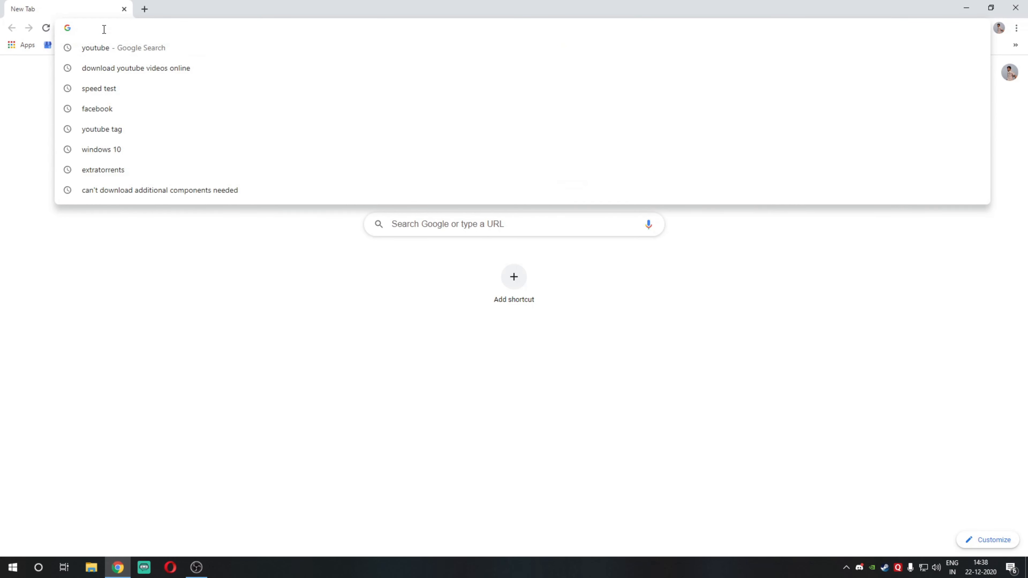
pyautogui.write('w')
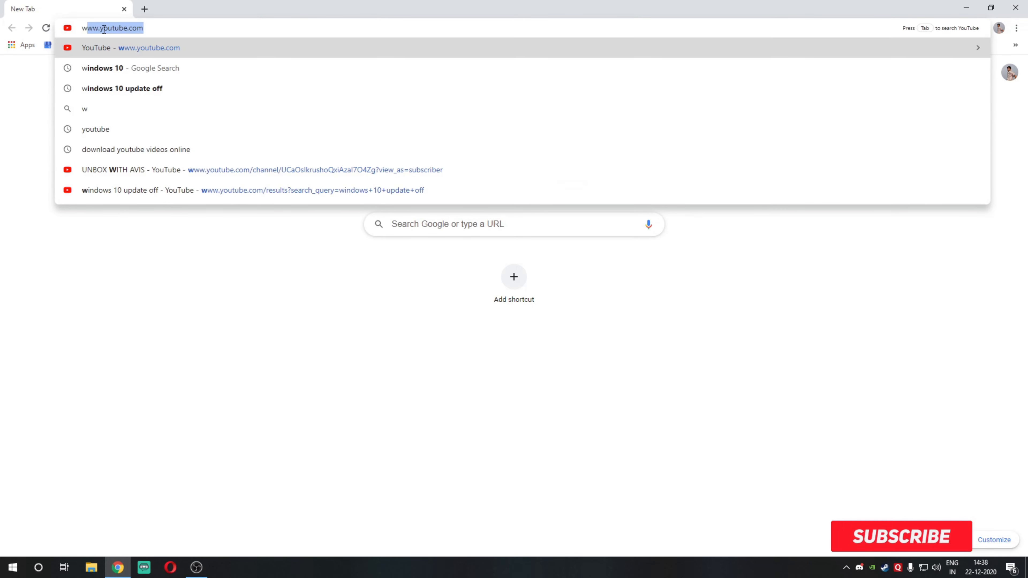
pyautogui.write('indows 10')
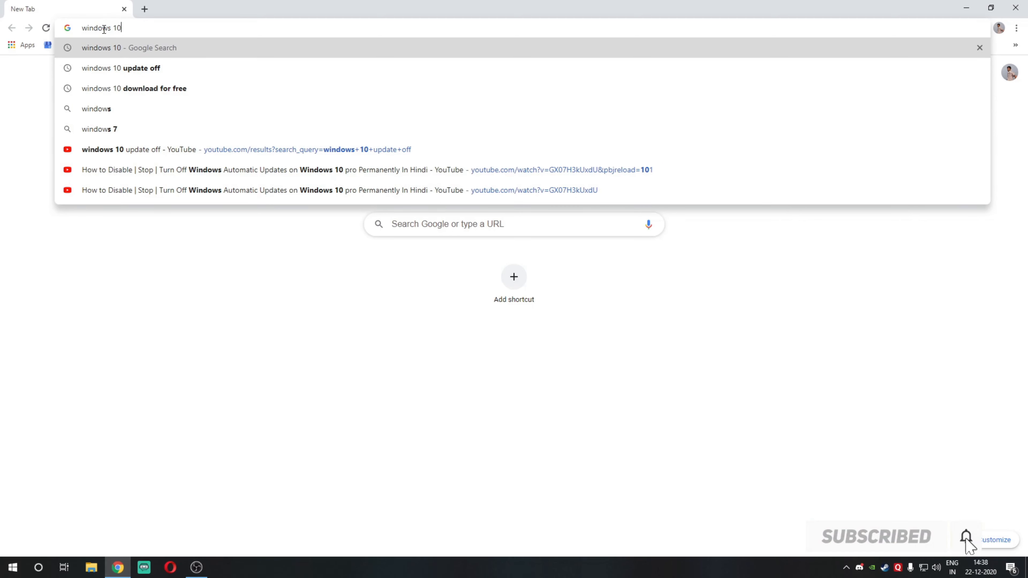
pyautogui.write(' download')
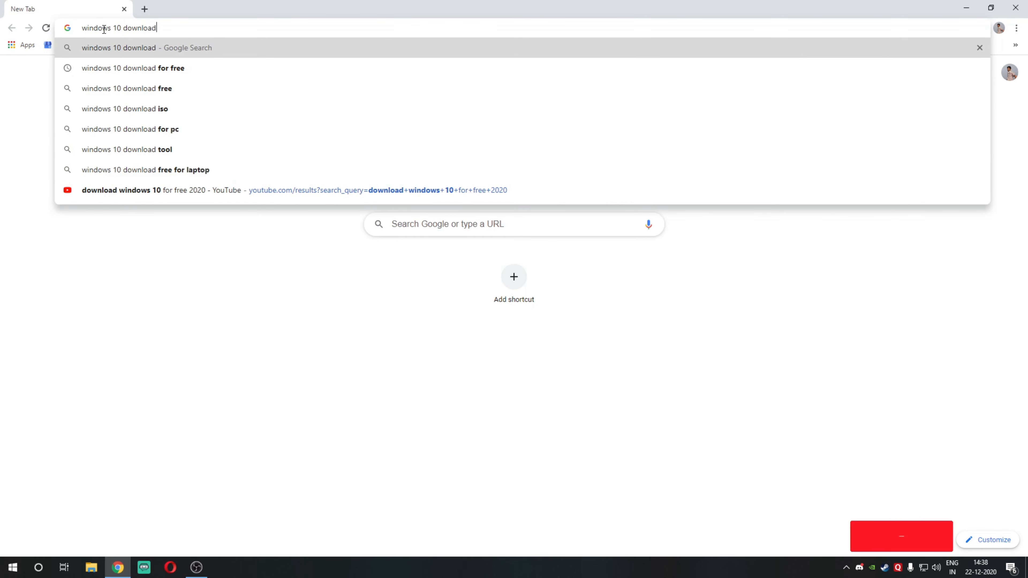
pyautogui.press('Return')
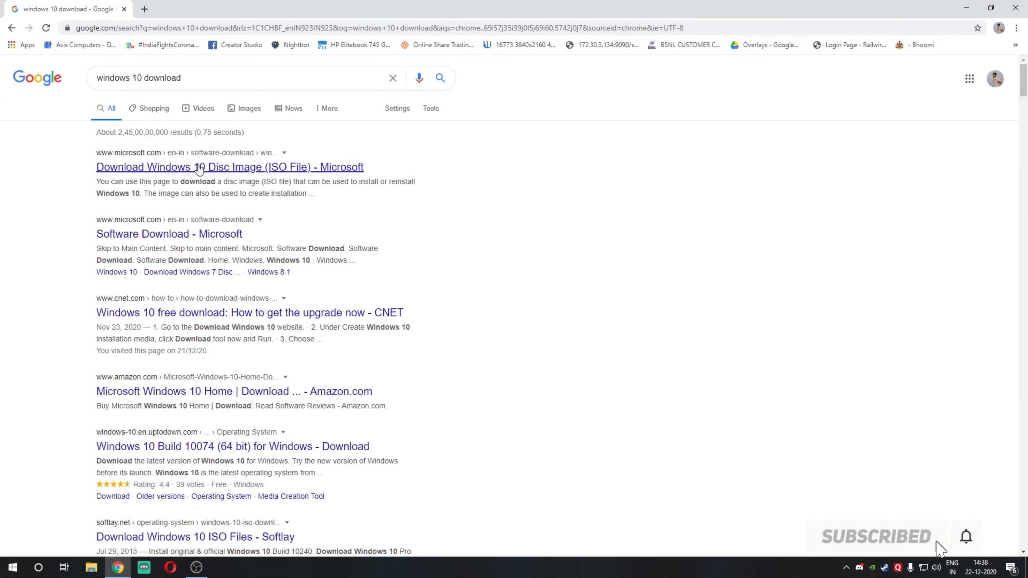
# Step: Download the media creation tool from Microsoft's Windows 10 download page and run it
pyautogui.click(219, 171)
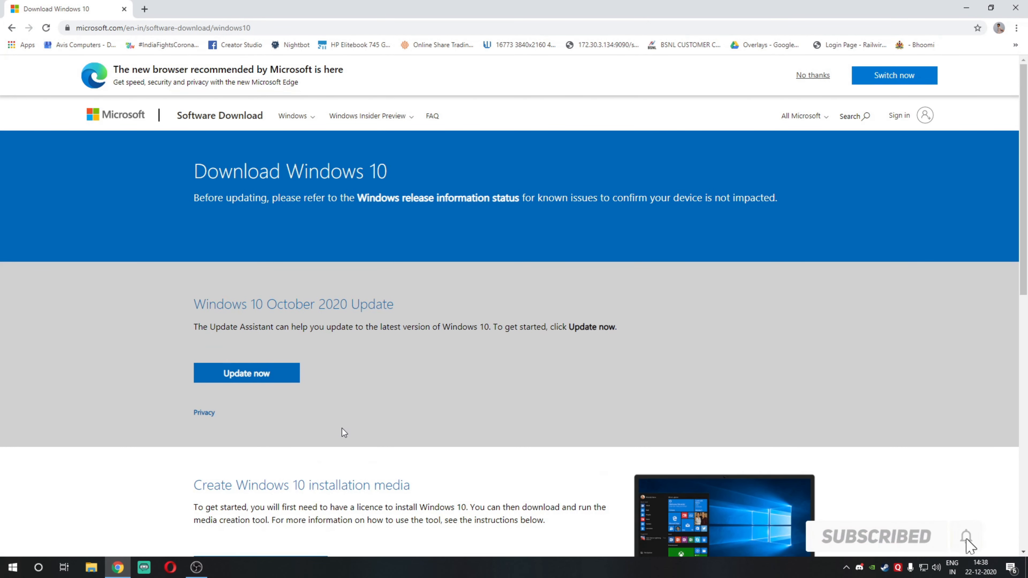
pyautogui.scroll(-2, 342, 428)
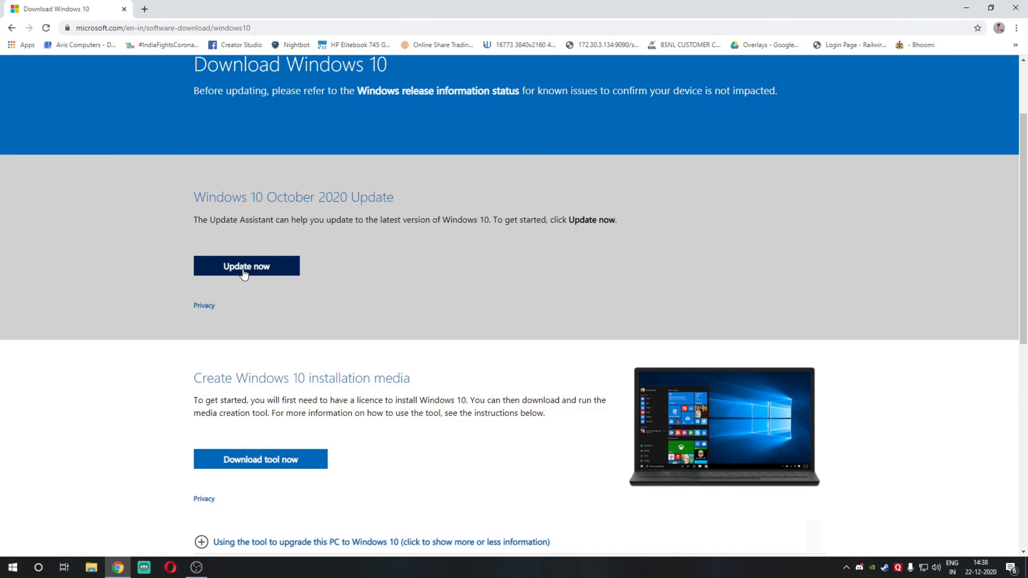
pyautogui.scroll(-2, 253, 460)
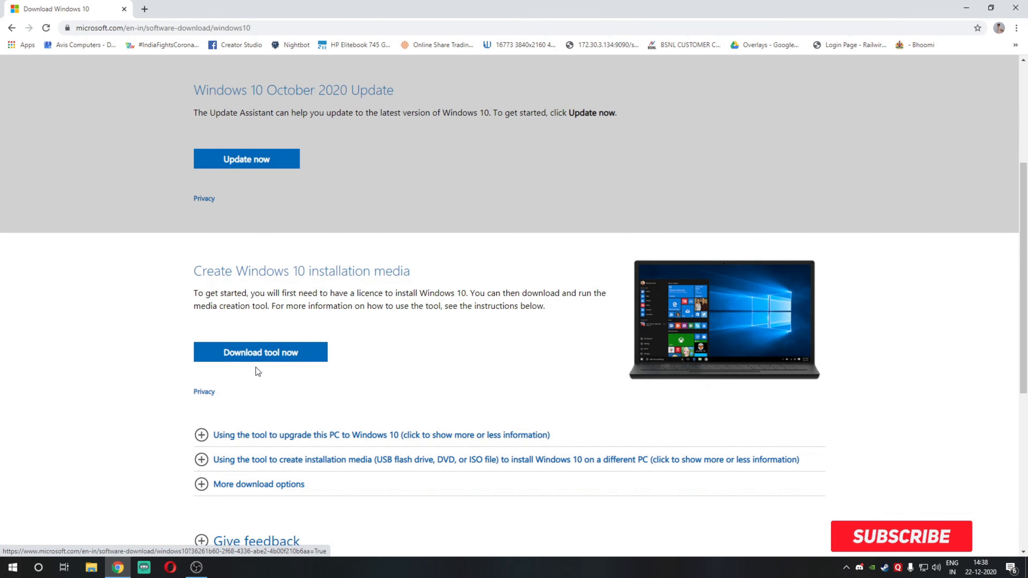
pyautogui.click(302, 356)
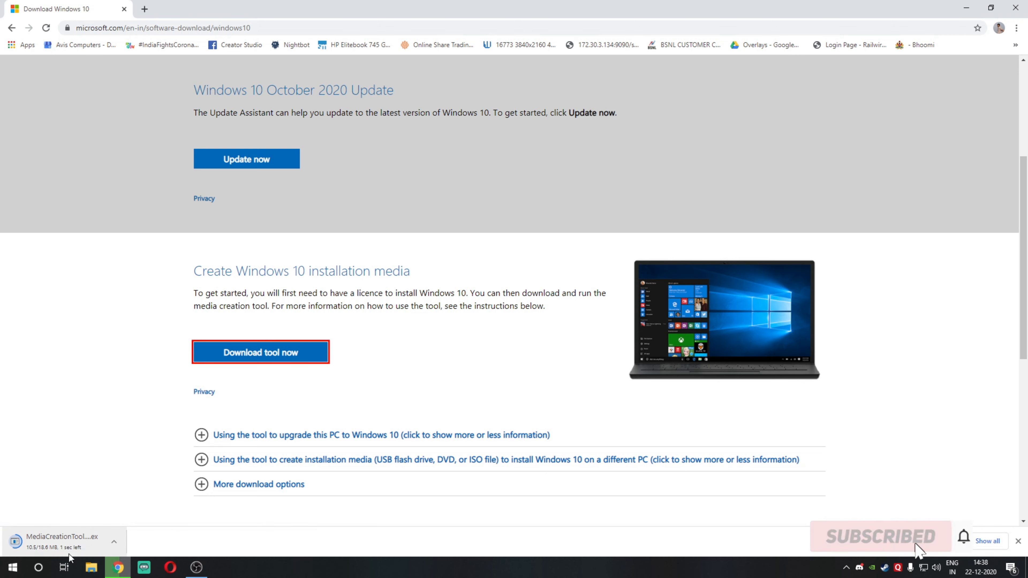
pyautogui.click(69, 545)
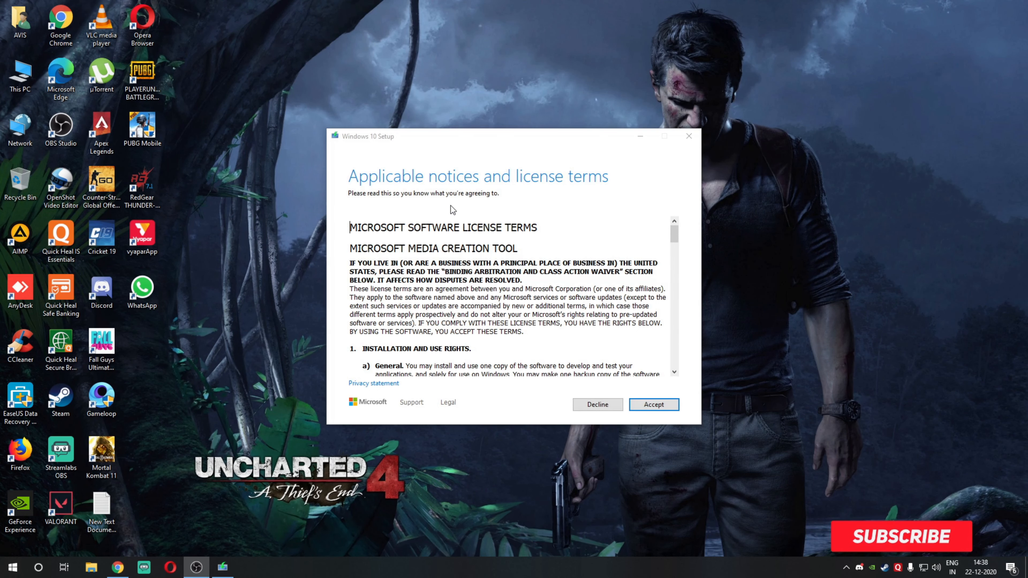
# Step: Accept the license terms and choose to create installation media (USB flash drive, DVD, or ISO file) for another PC
pyautogui.click(654, 406)
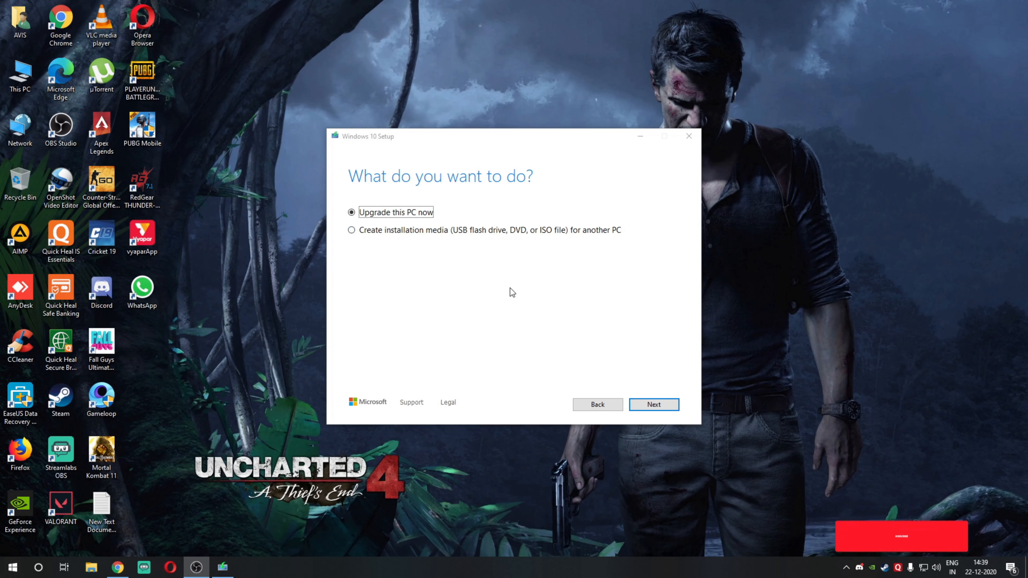
pyautogui.click(375, 231)
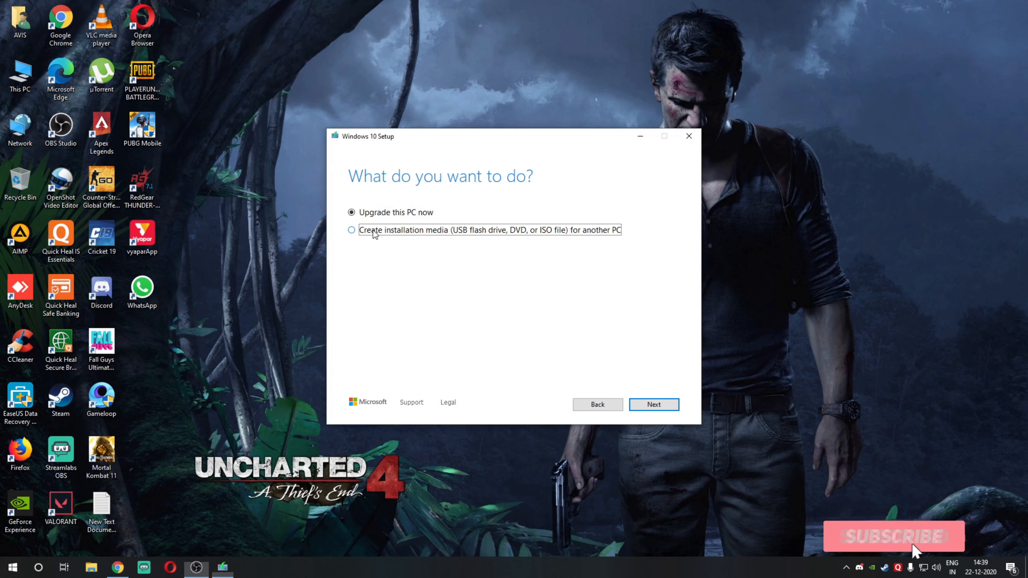
pyautogui.click(644, 404)
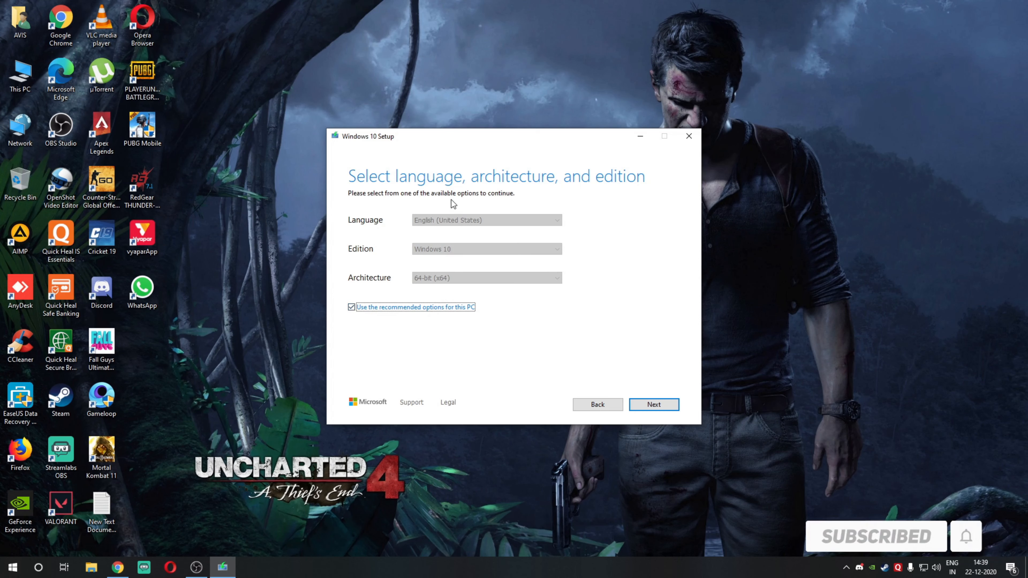
# Step: Turn off the recommended options for this PC and choose Windows 10 as the edition
pyautogui.click(351, 307)
pyautogui.click(445, 249)
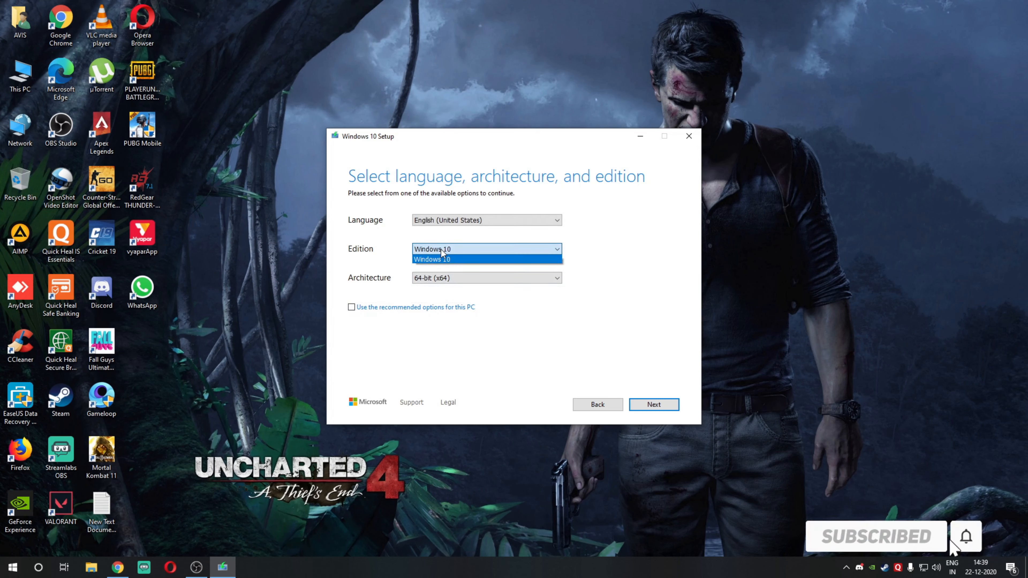
pyautogui.click(444, 260)
# Step: Try the Both and 32-bit (x86) options for the installation media's architecture
pyautogui.click(446, 278)
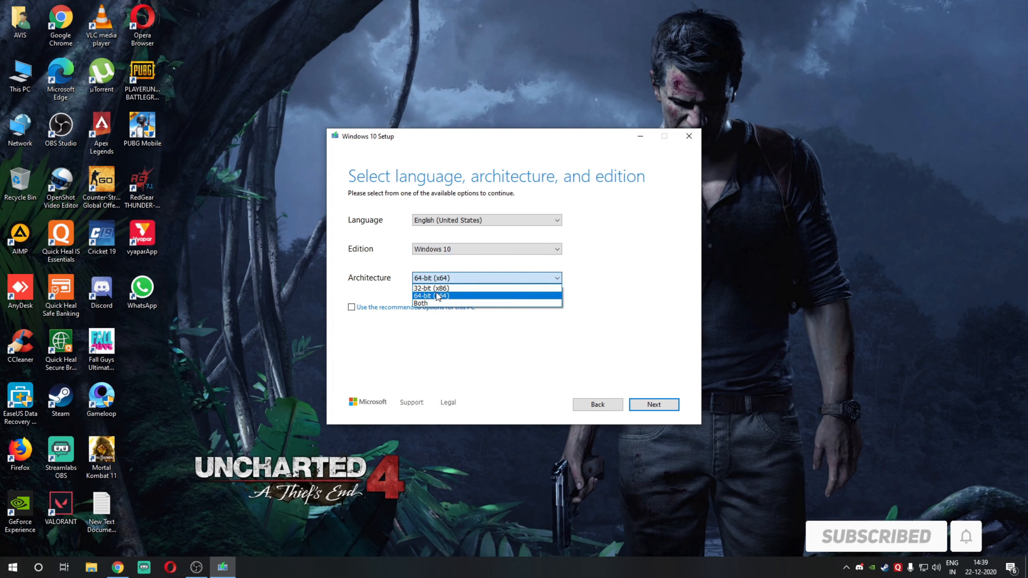
pyautogui.click(438, 303)
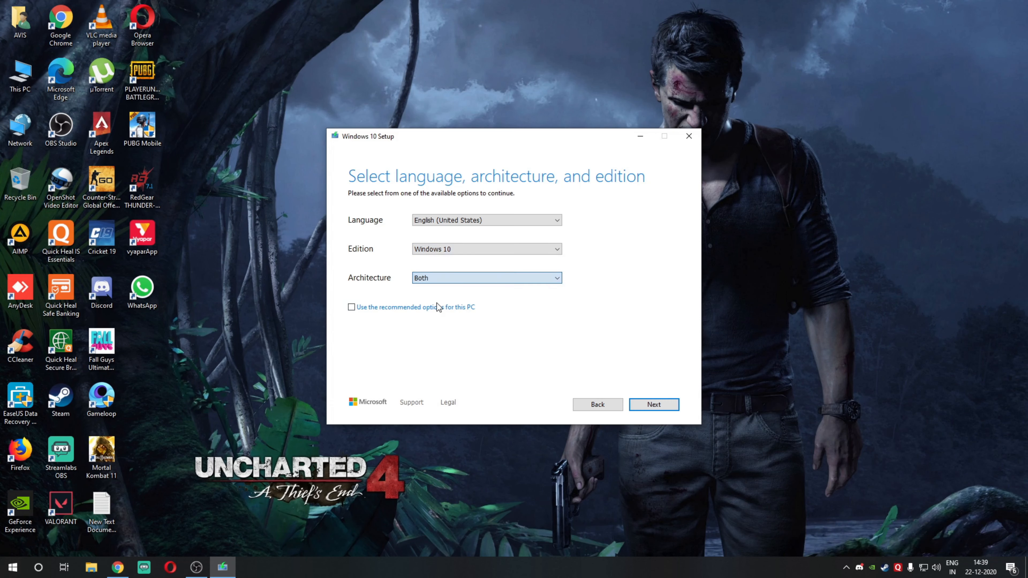
pyautogui.click(442, 280)
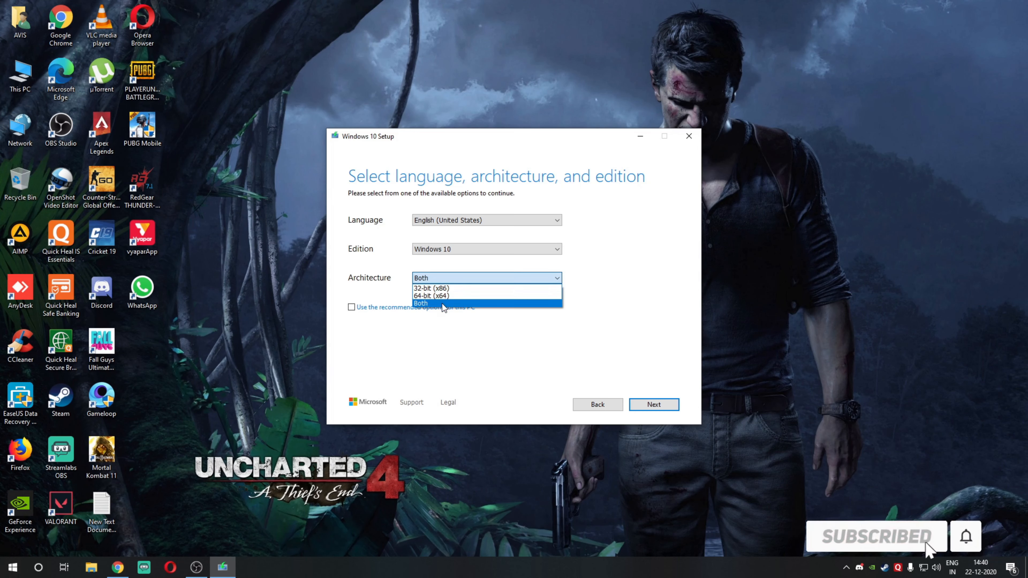
pyautogui.click(443, 303)
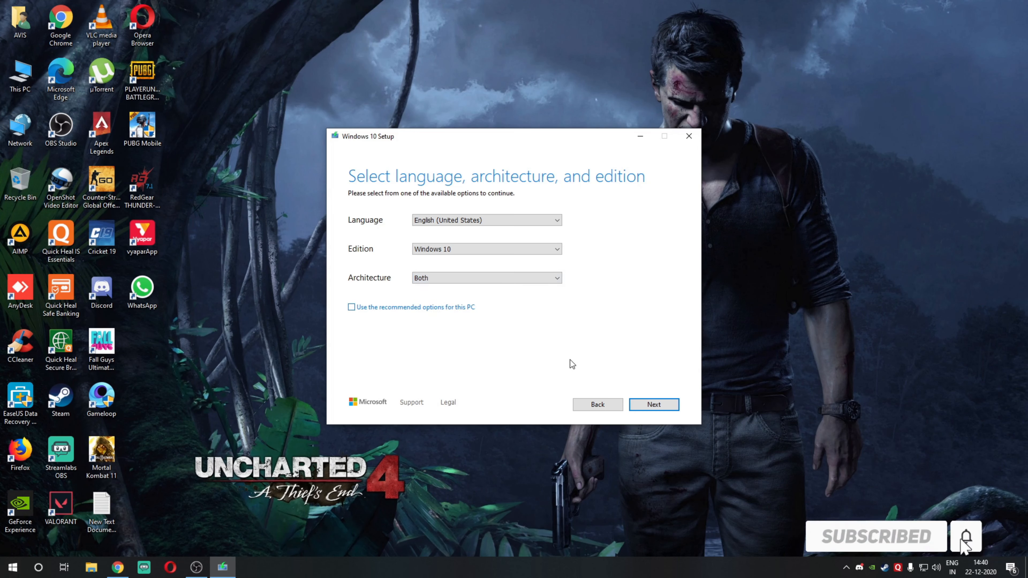
pyautogui.click(461, 278)
pyautogui.click(452, 292)
# Step: Choose the architecture for the installation media and continue to the media type selection
pyautogui.click(451, 283)
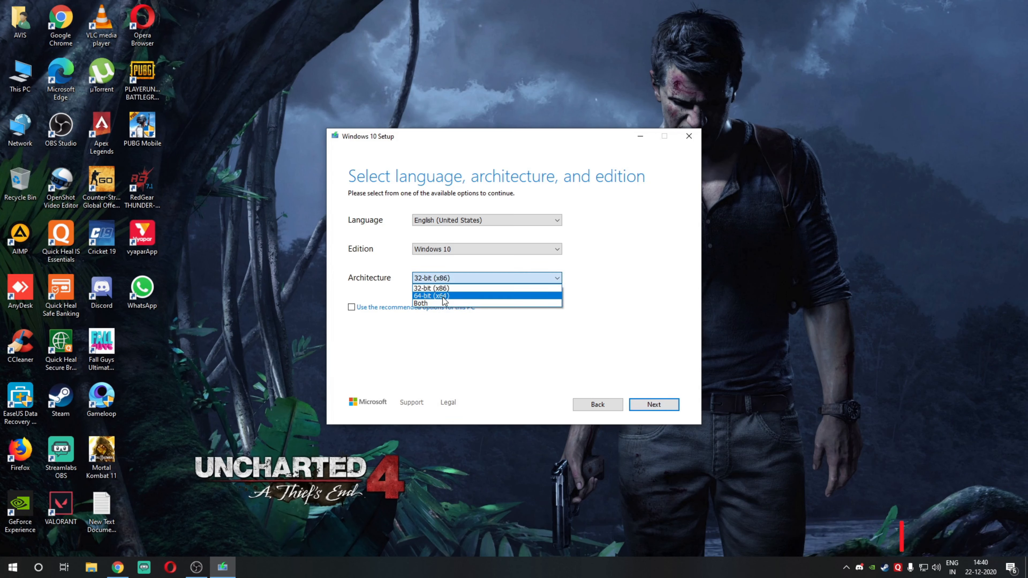
pyautogui.click(452, 292)
pyautogui.click(654, 404)
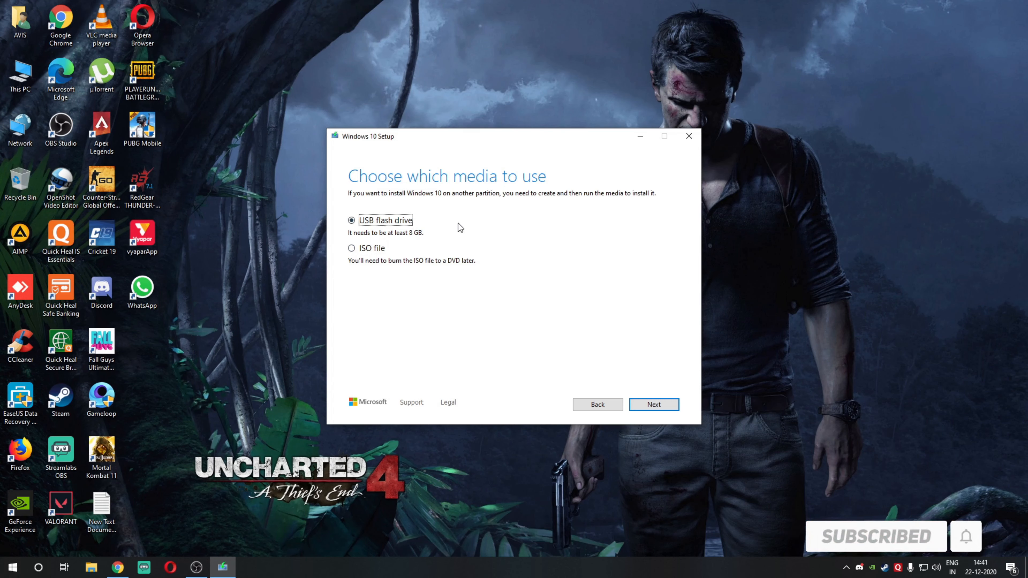
# Step: Choose ISO file as the media and save it as "Windows 10 new" in the Ios folder on drive D
pyautogui.click(366, 250)
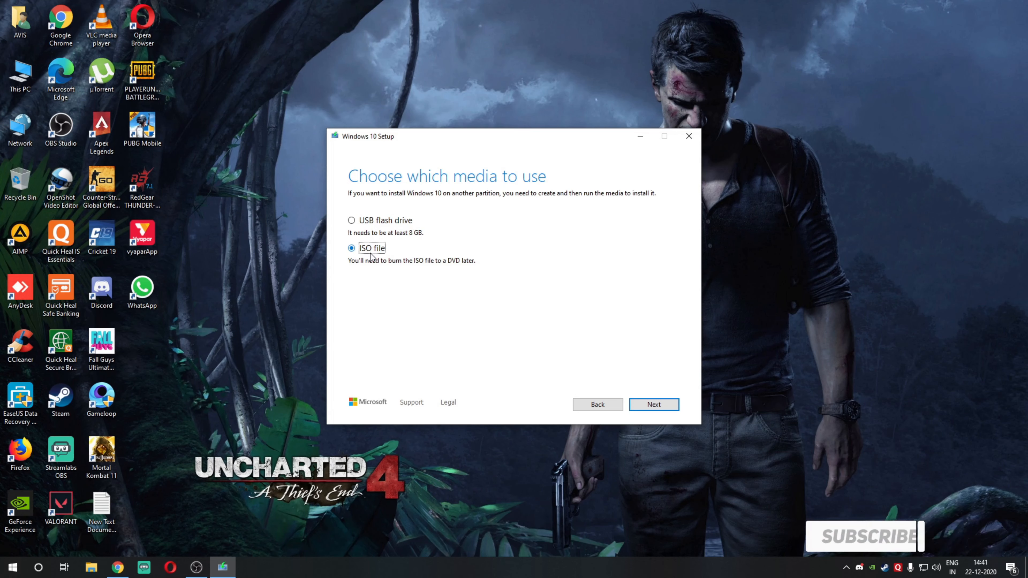
pyautogui.click(652, 405)
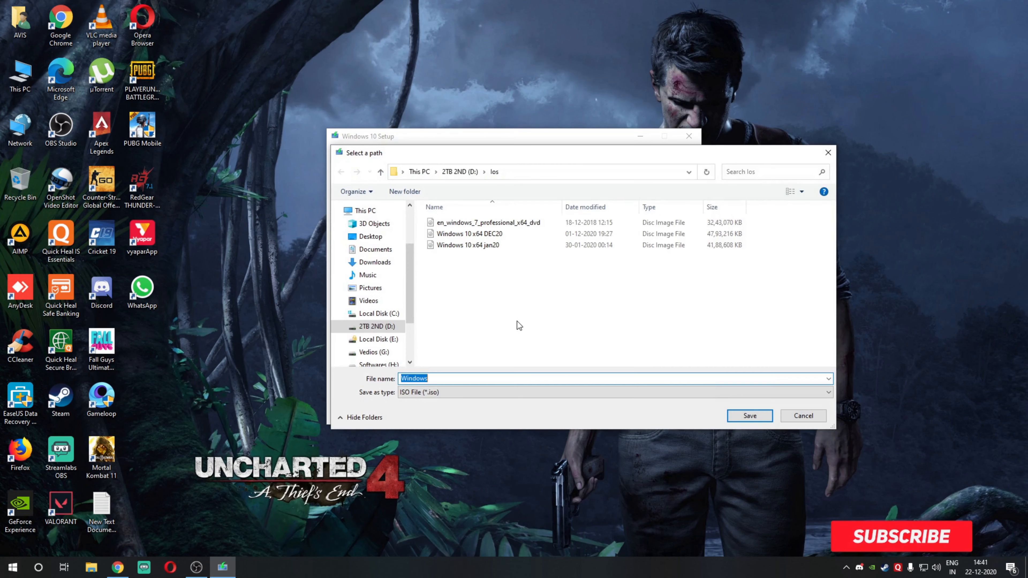
pyautogui.click(446, 378)
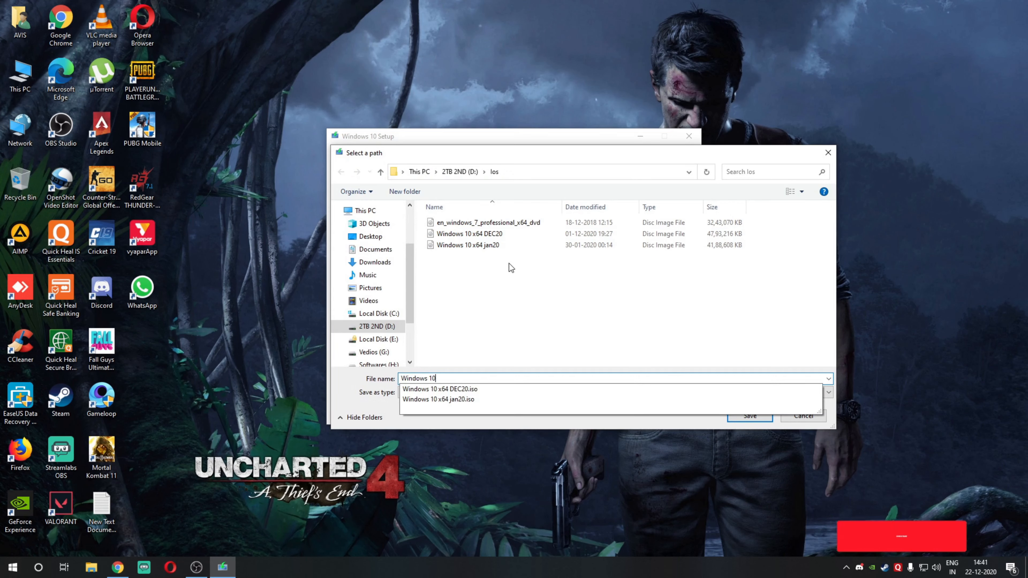
pyautogui.write('10')
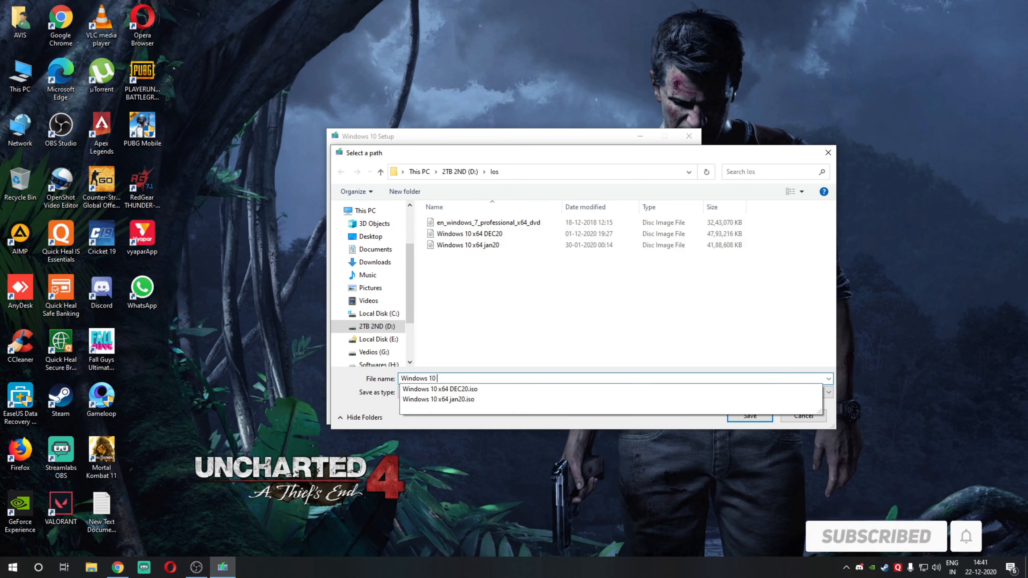
pyautogui.write(' new')
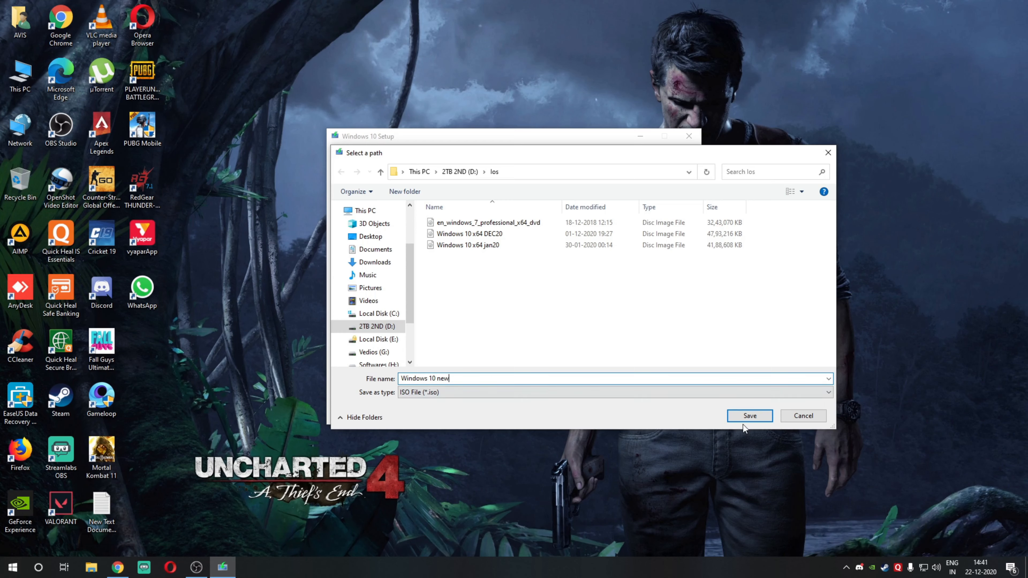
pyautogui.click(747, 416)
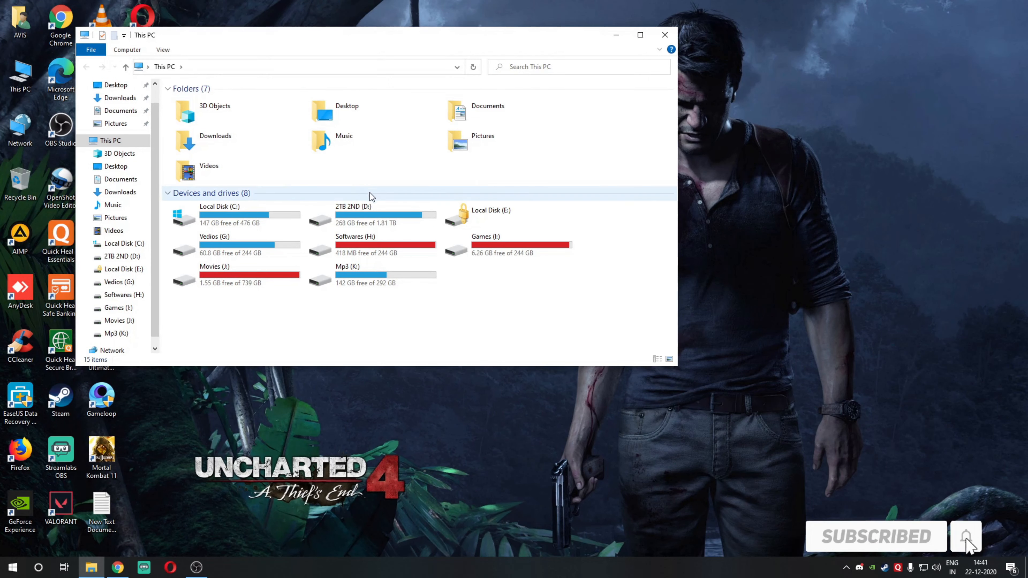
# Step: Open the Ios folder on the 2TB 2ND (D:) drive in File Explorer and maximize the window
pyautogui.doubleClick(358, 225)
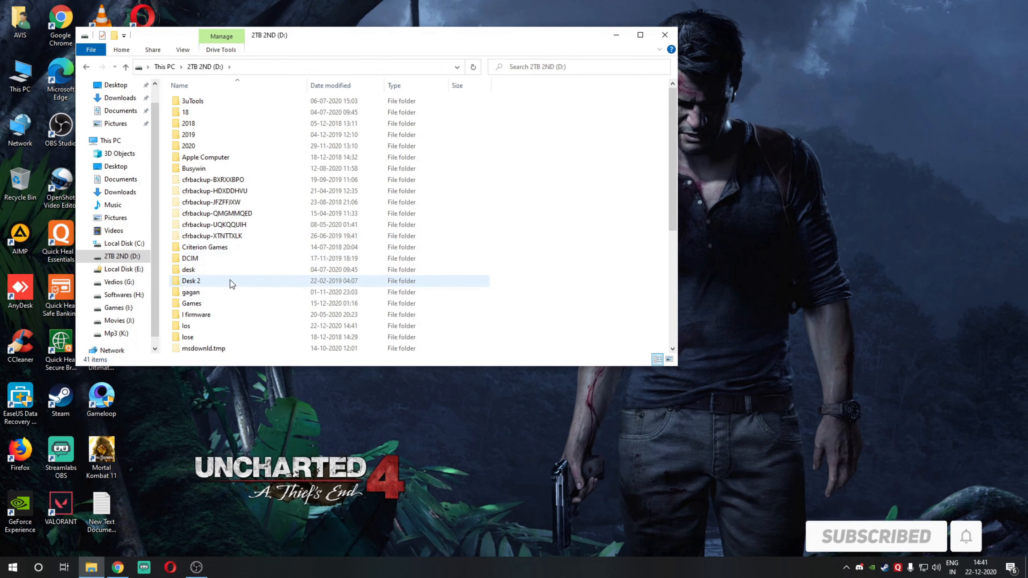
pyautogui.scroll(-1, 227, 300)
pyautogui.doubleClick(204, 303)
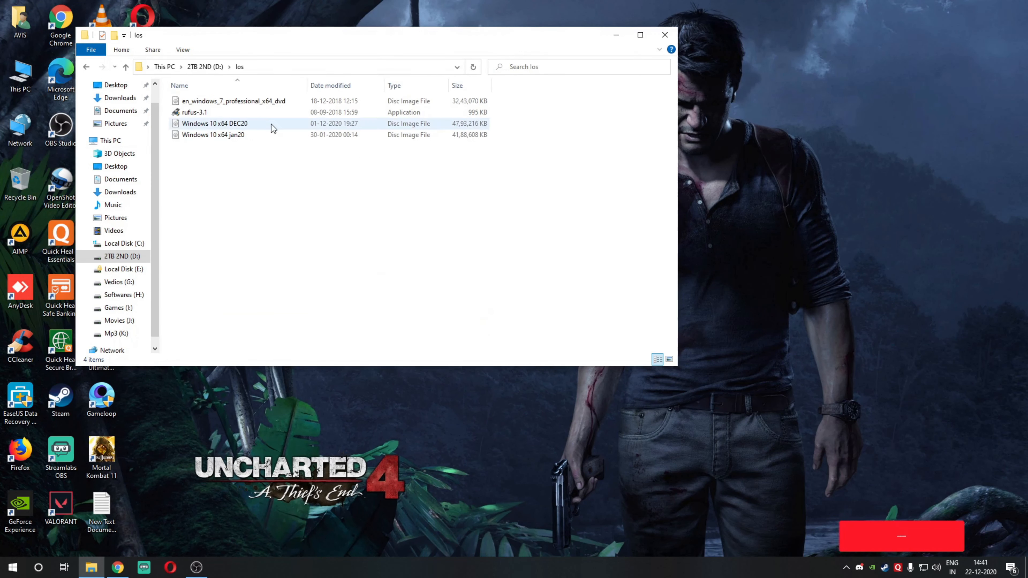
pyautogui.click(639, 36)
# Step: Examine the details of the Windows 10 x64 DEC20 disc image in the Ios folder
pyautogui.click(187, 93)
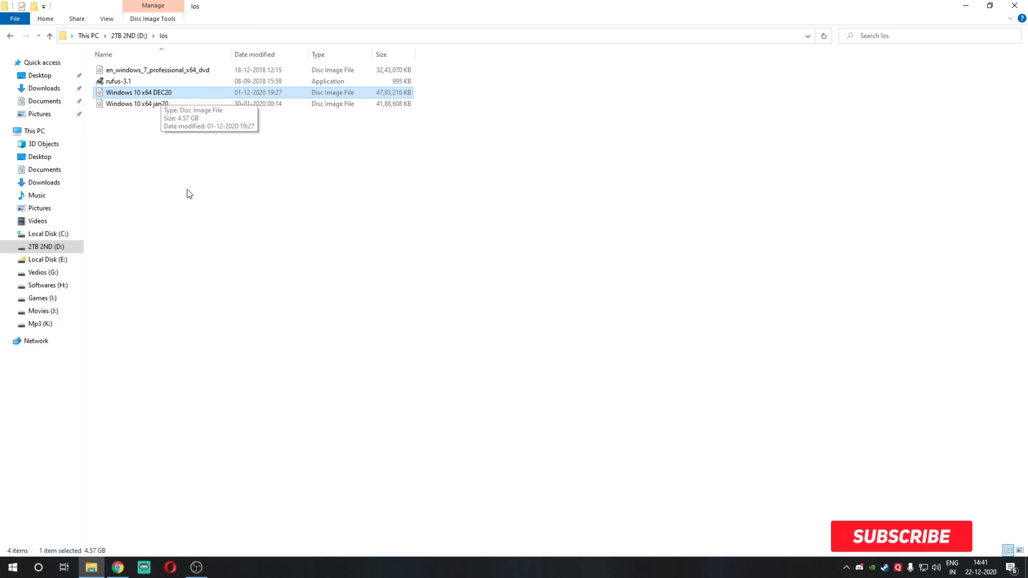
pyautogui.click(172, 151)
pyautogui.click(122, 93)
pyautogui.click(193, 213)
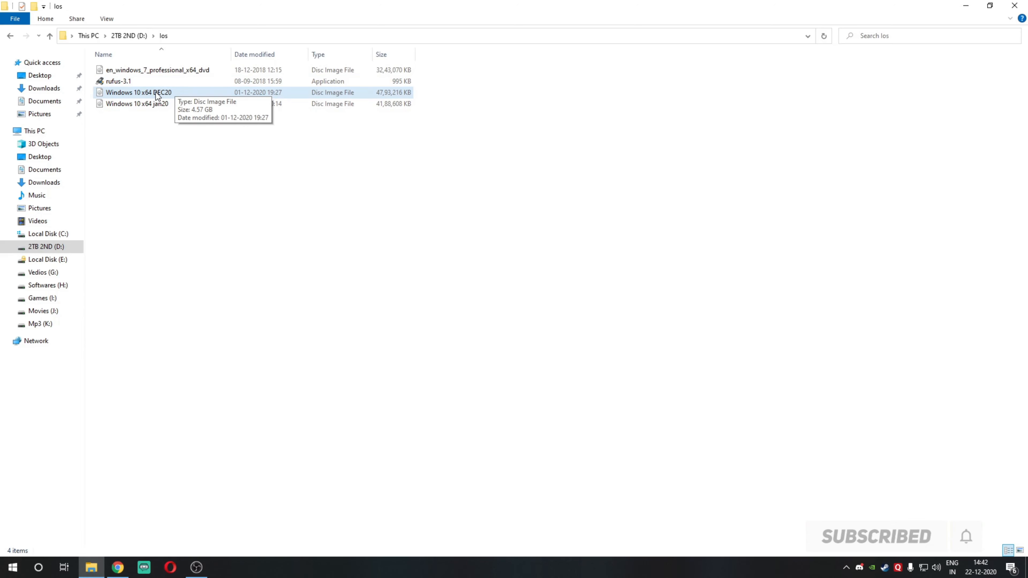
# Step: Switch to Google Chrome and search Google for "rufus download tool"
pyautogui.click(117, 567)
pyautogui.click(144, 9)
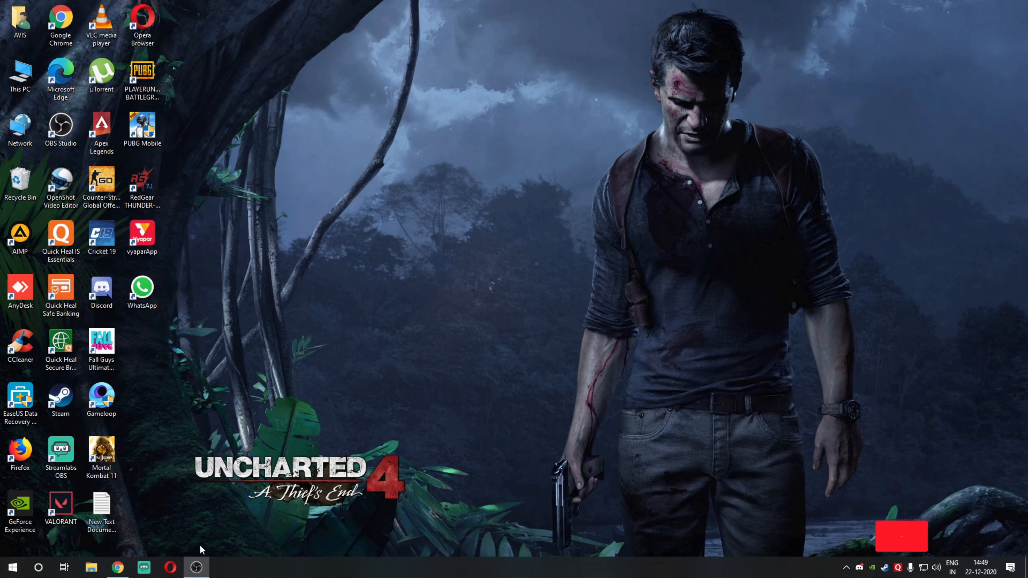
pyautogui.click(123, 570)
pyautogui.write('rufus')
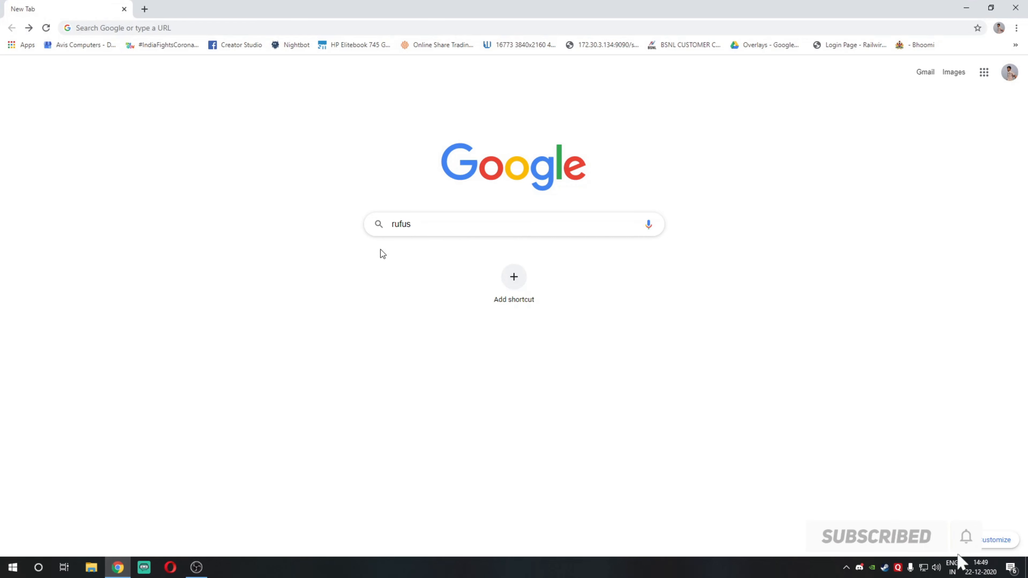
pyautogui.press('BackSpace')
pyautogui.press('BackSpace')
pyautogui.press('BackSpace')
pyautogui.press('BackSpace')
pyautogui.press('BackSpace')
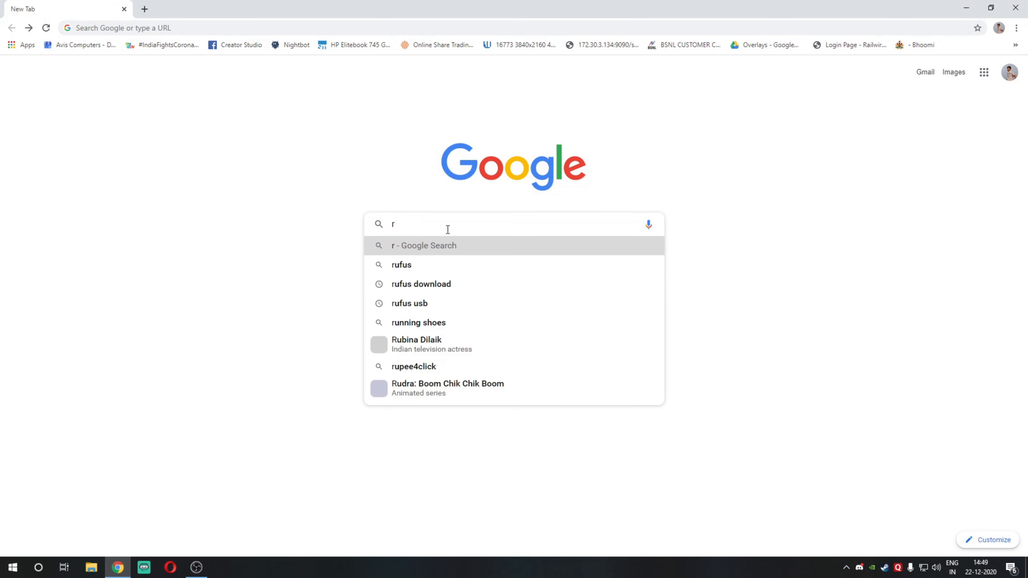
pyautogui.write('rufus')
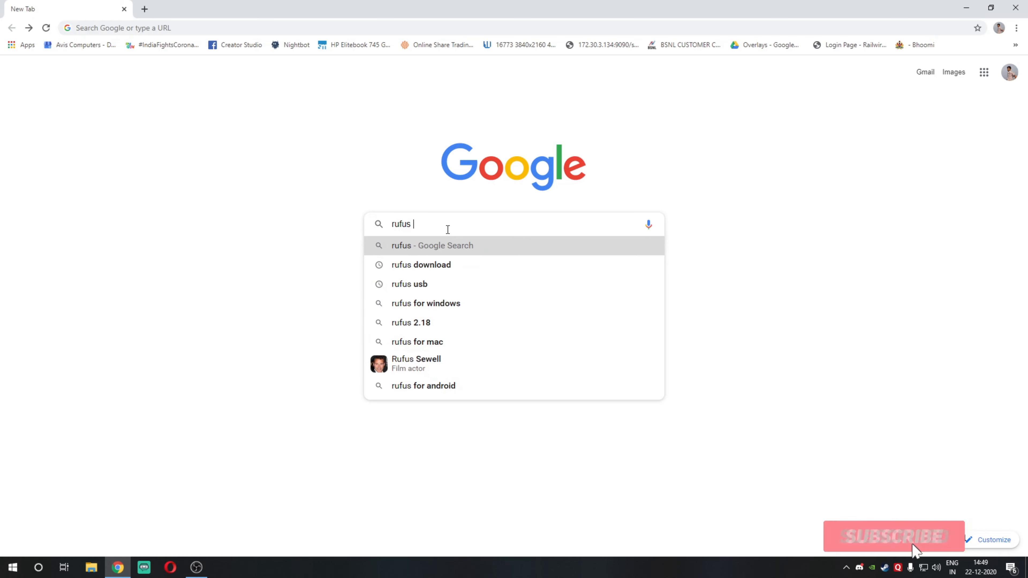
pyautogui.press('Down')
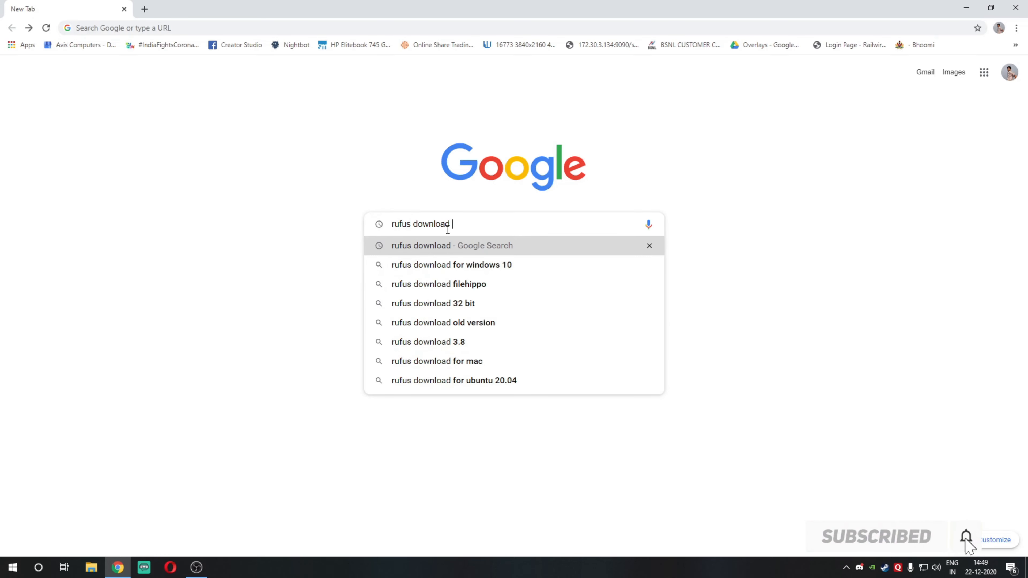
pyautogui.write('tool')
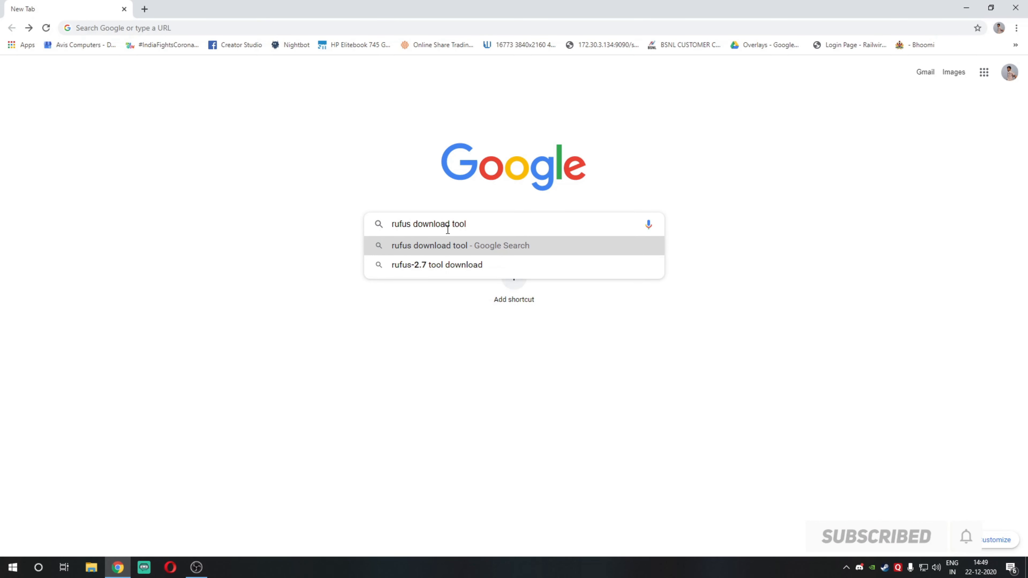
pyautogui.press('Return')
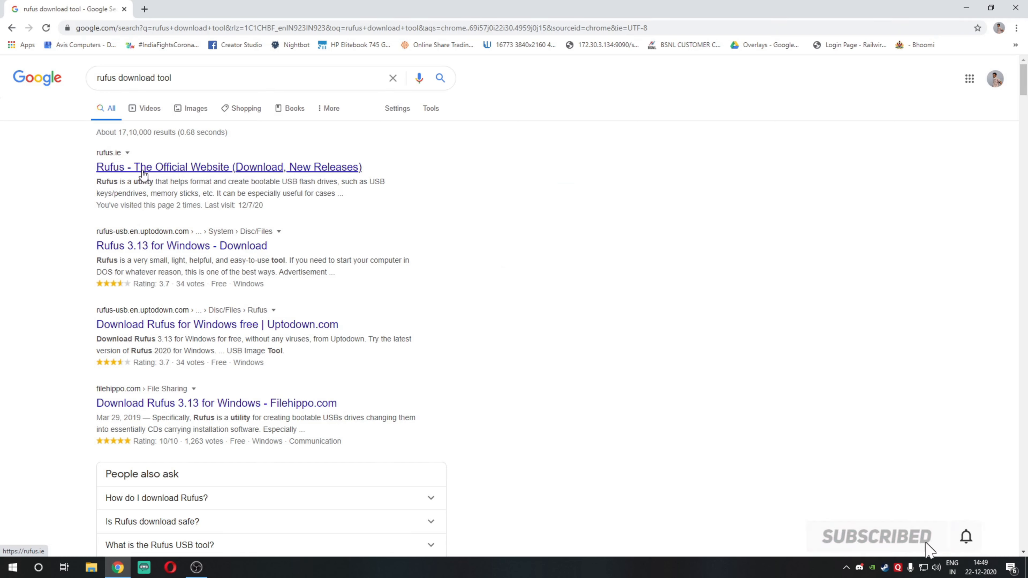
# Step: Open the official Rufus website, download Rufus 3.13 and launch the downloaded rufus-3.13.exe
pyautogui.click(153, 173)
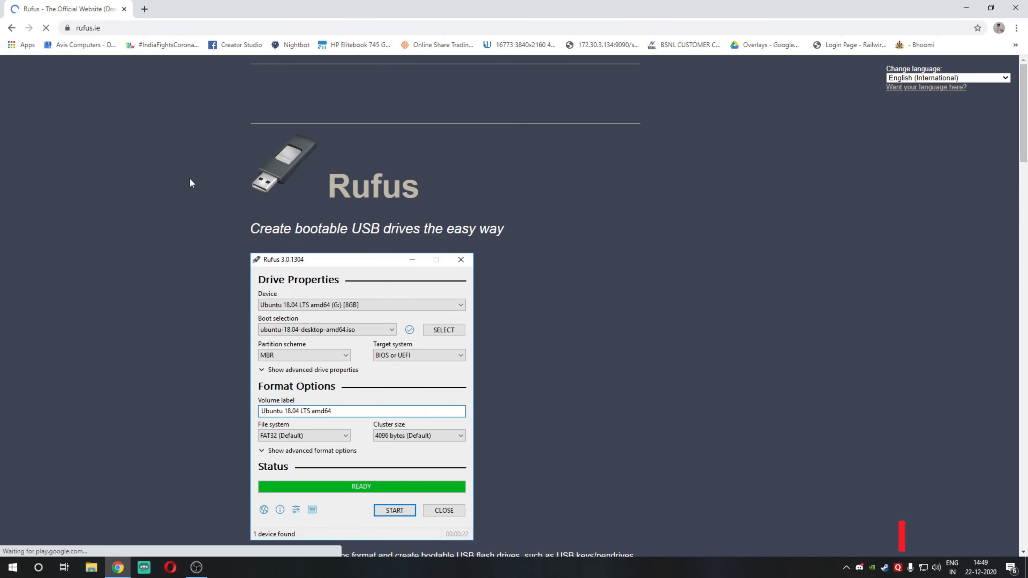
pyautogui.scroll(-5, 190, 180)
pyautogui.scroll(-1, 292, 453)
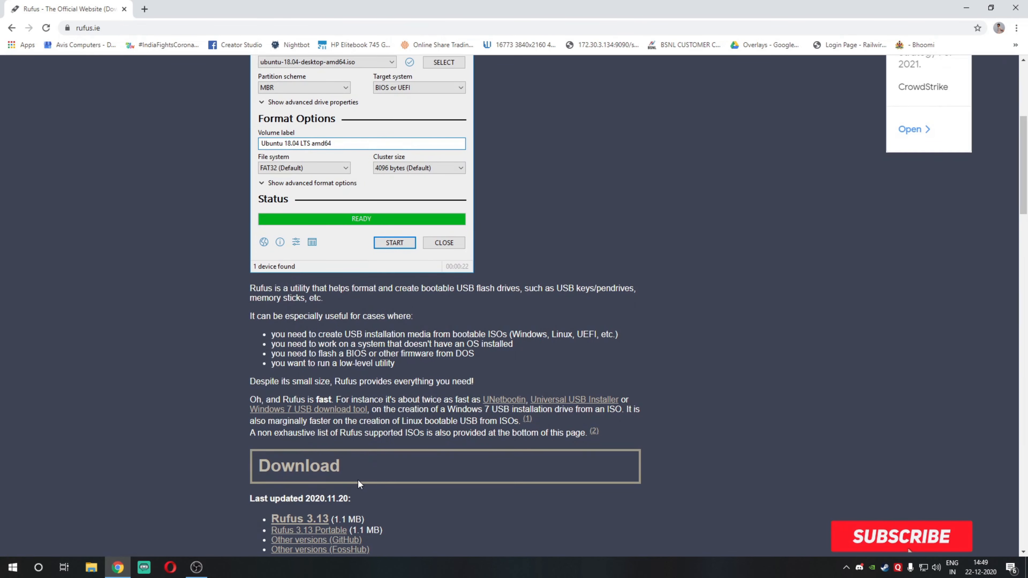
pyautogui.scroll(-3, 296, 488)
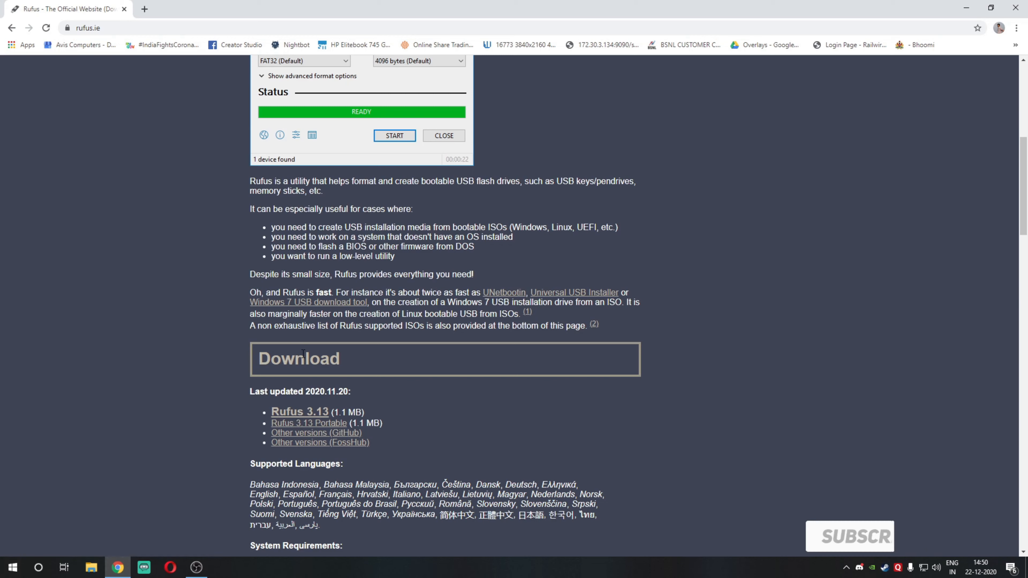
pyautogui.click(306, 412)
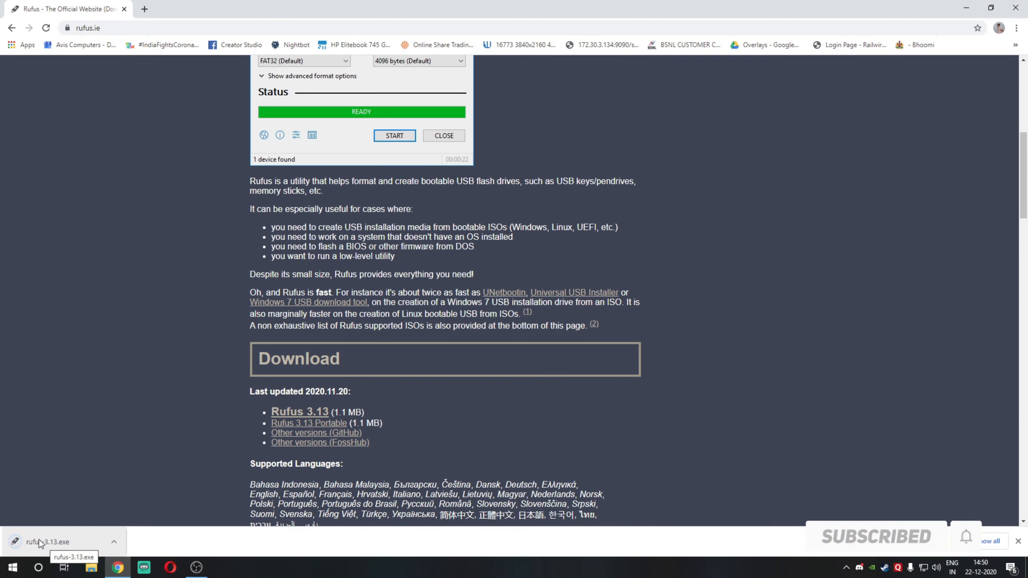
pyautogui.click(43, 541)
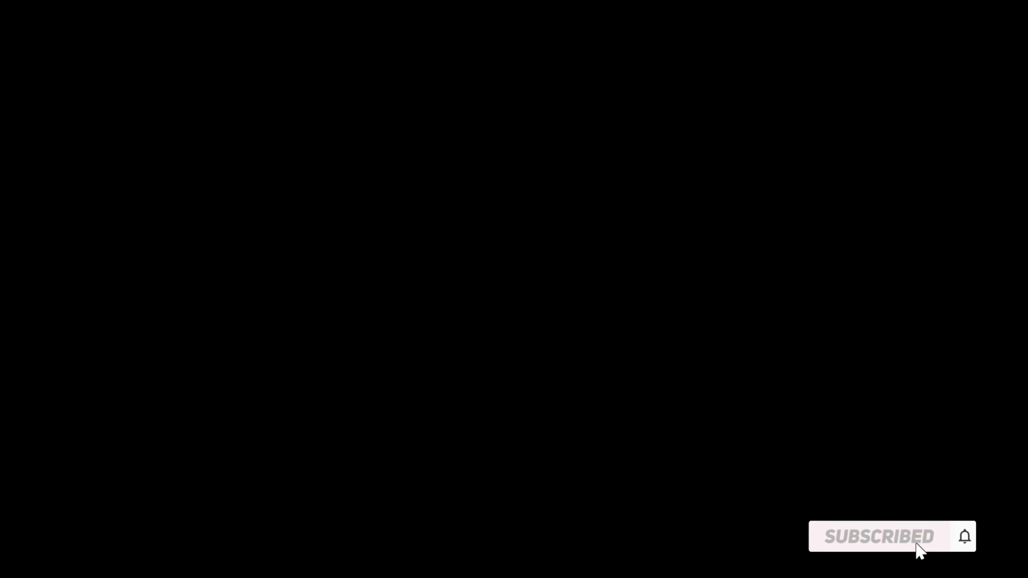
# Step: Keep the NO_LABEL (F:) 16 GB drive as the device and load Windows 10 x64 DEC20.iso from the Ios folder on drive D
pyautogui.click(476, 165)
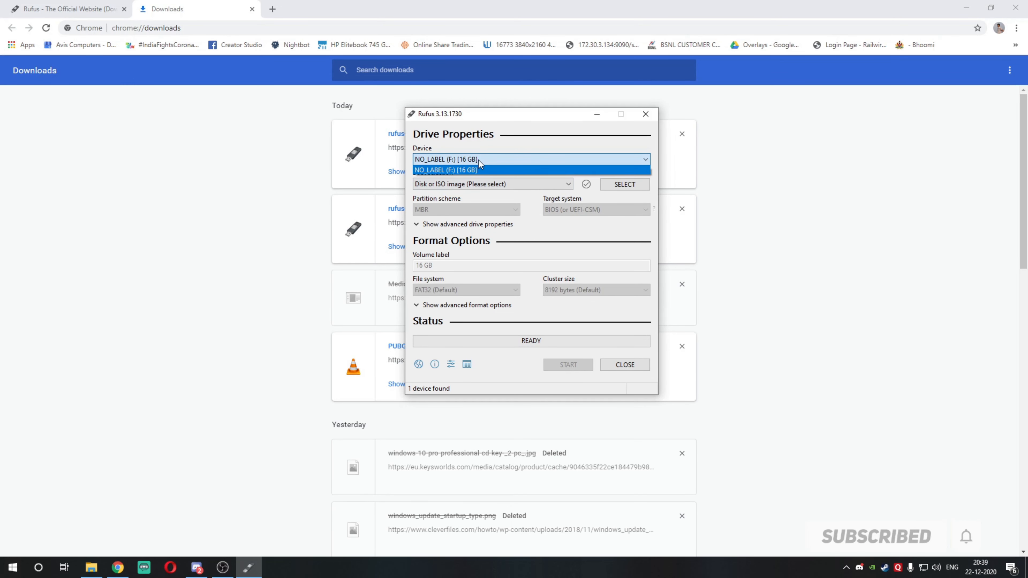
pyautogui.click(479, 160)
pyautogui.click(622, 188)
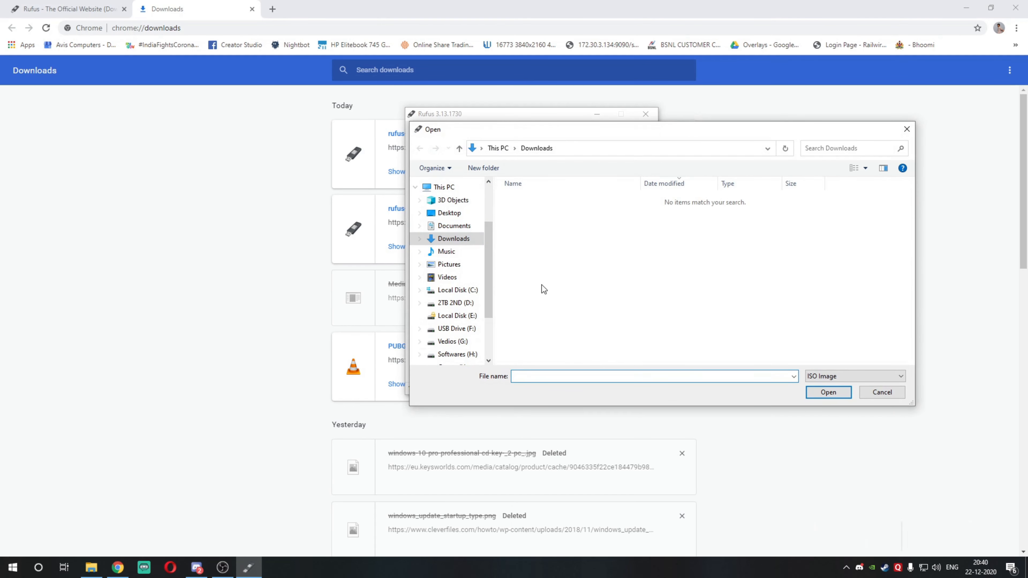
pyautogui.click(461, 306)
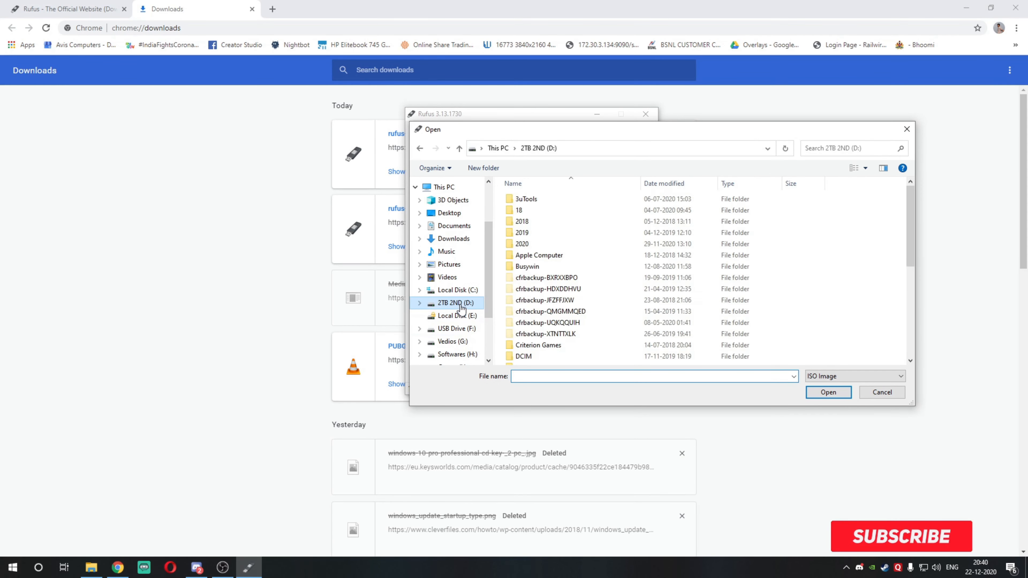
pyautogui.scroll(-2, 537, 315)
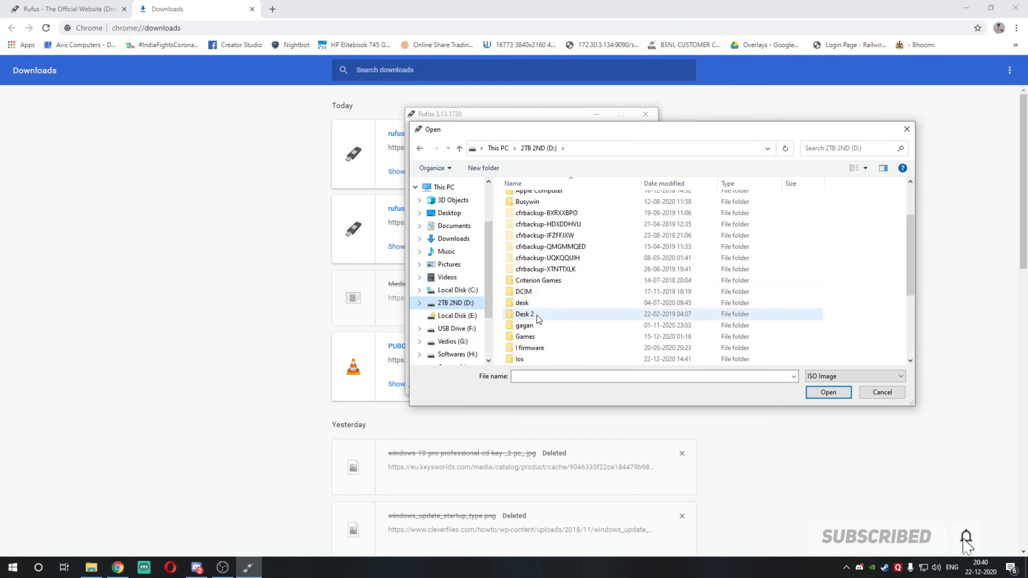
pyautogui.doubleClick(529, 358)
pyautogui.doubleClick(549, 211)
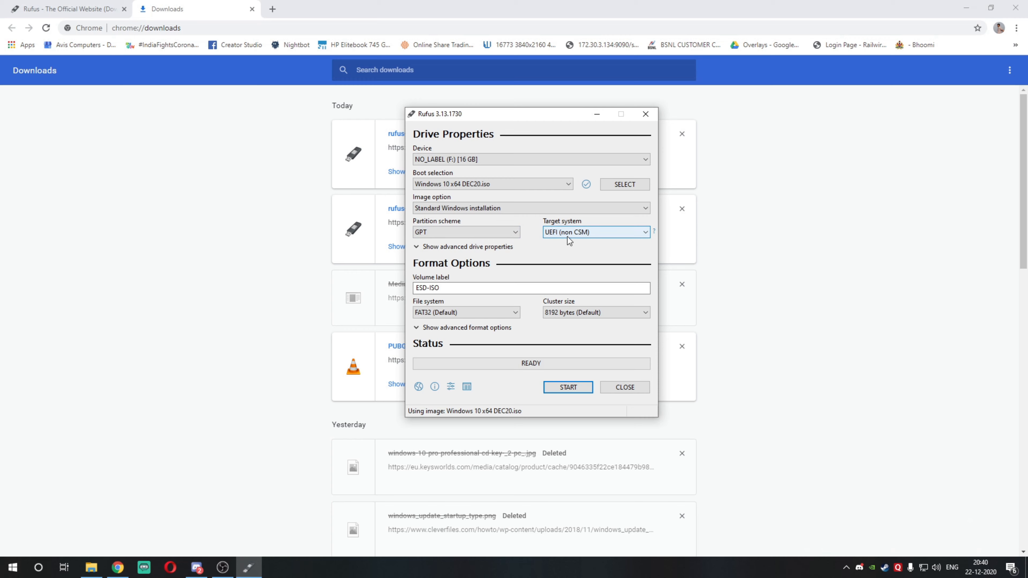
# Step: Set the partition scheme to MBR and check the target system choice
pyautogui.click(438, 232)
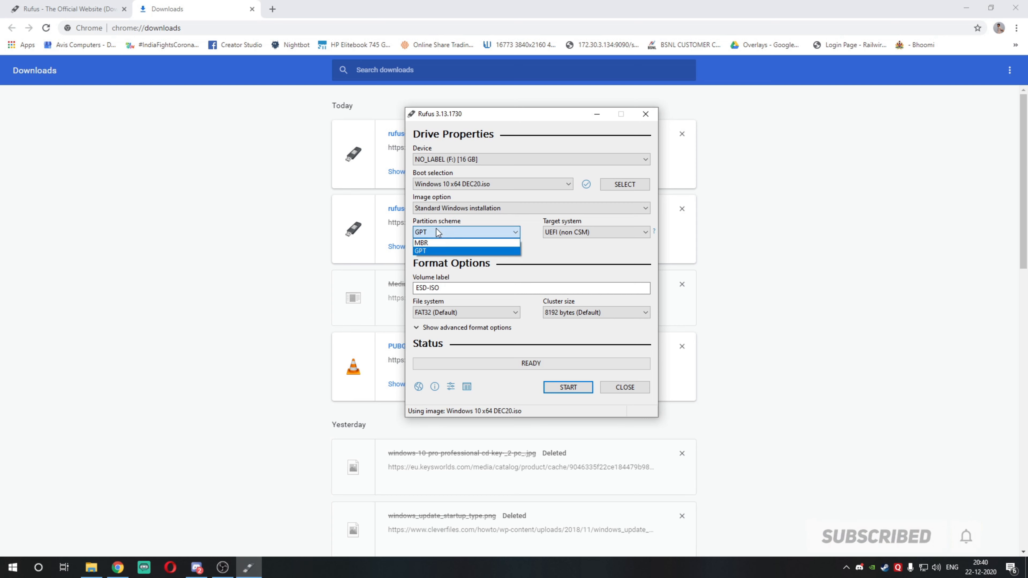
pyautogui.click(436, 244)
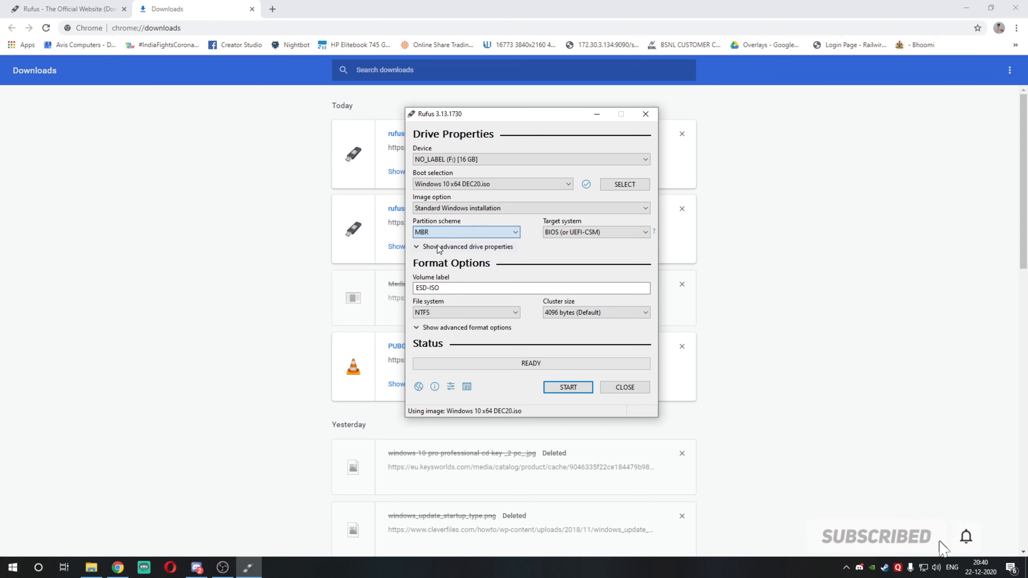
pyautogui.click(549, 234)
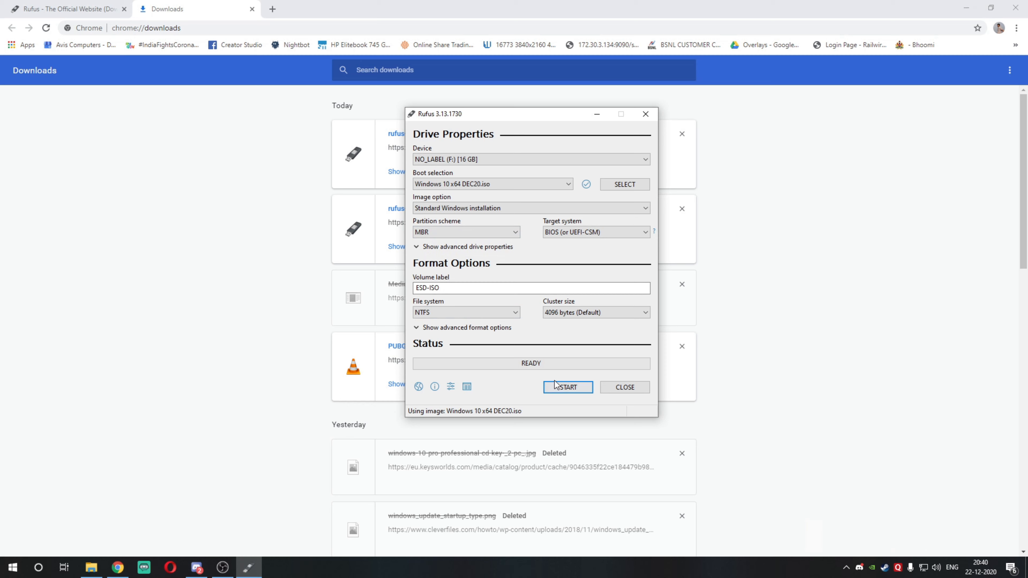
# Step: Set the partition scheme to GPT, start writing the USB drive and accept erasing all its data
pyautogui.click(450, 232)
pyautogui.click(447, 250)
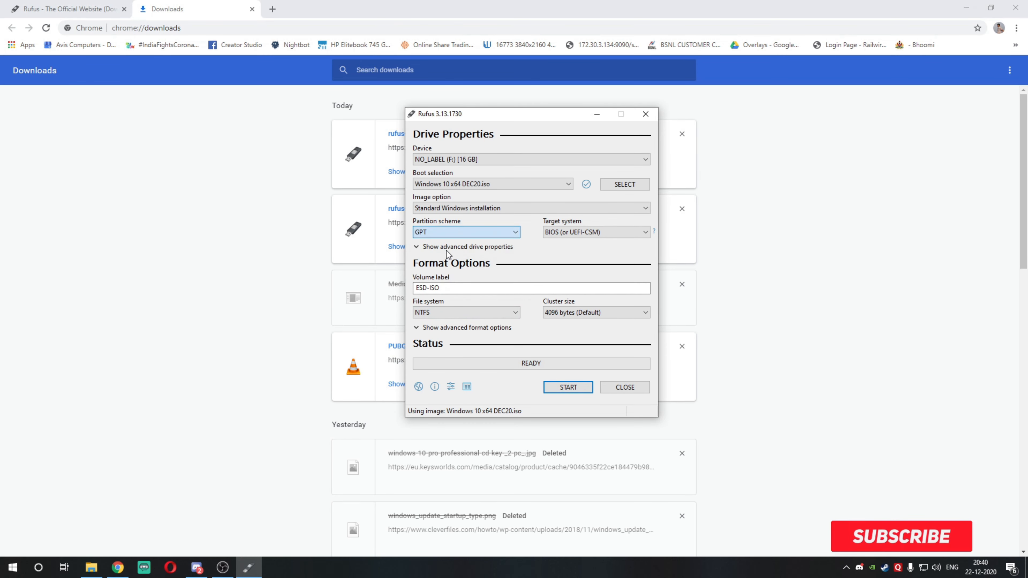
pyautogui.click(580, 390)
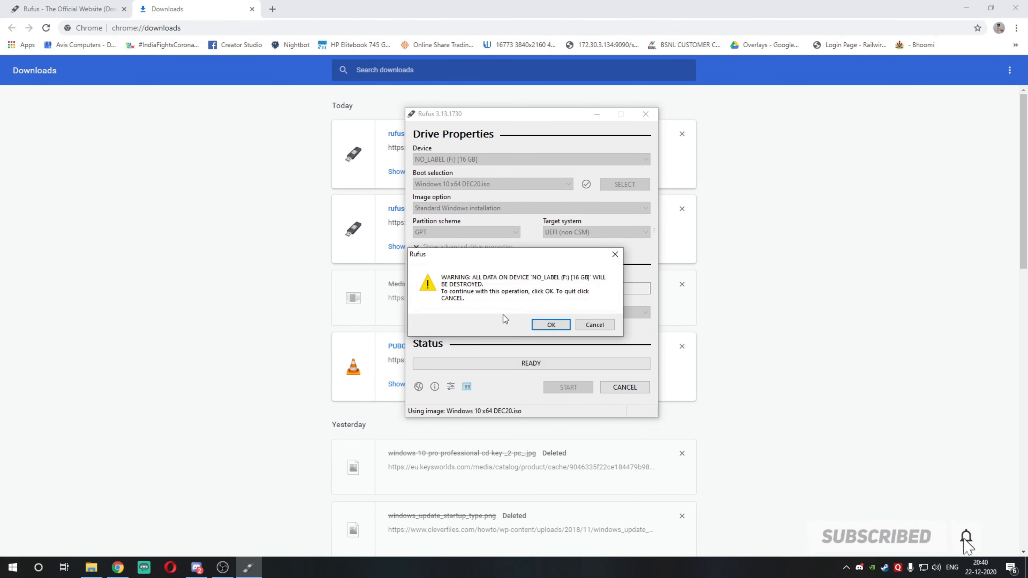
pyautogui.click(539, 328)
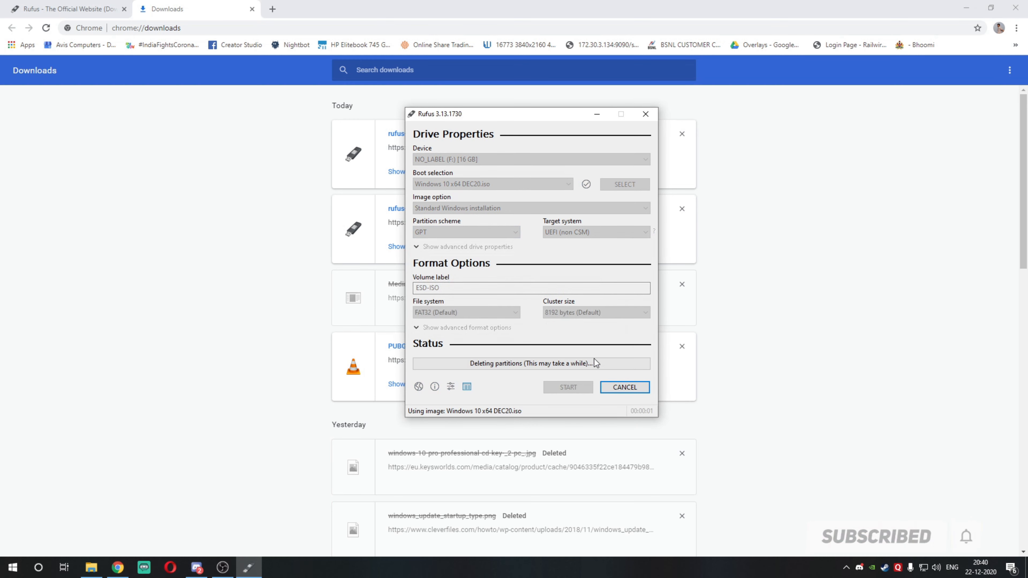